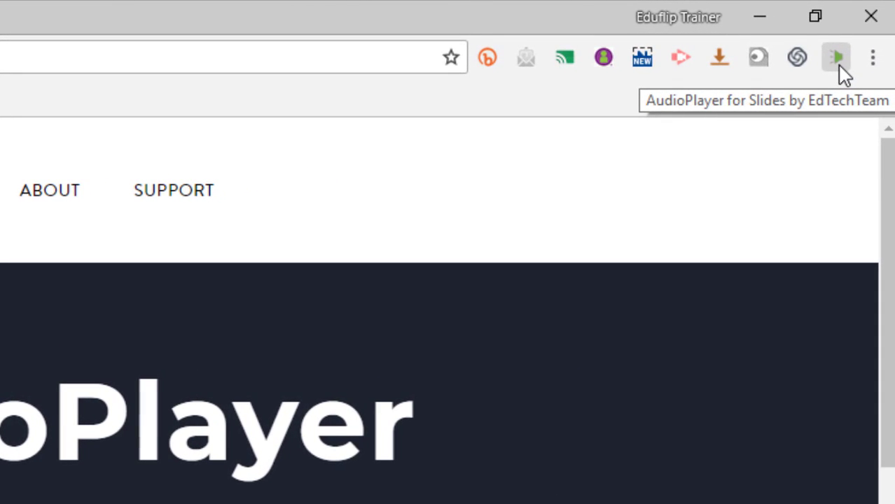
View the AudioPlayer for Slides extension's setup notice and dismiss it
click(850, 65)
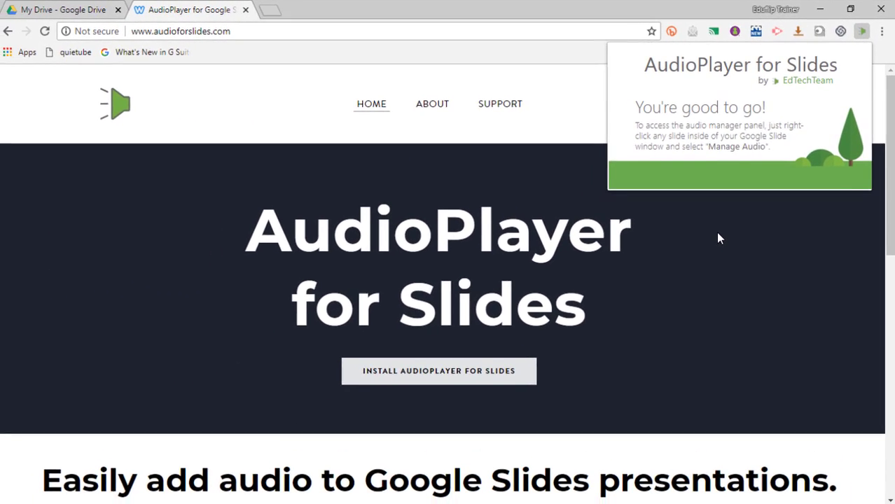
click(719, 236)
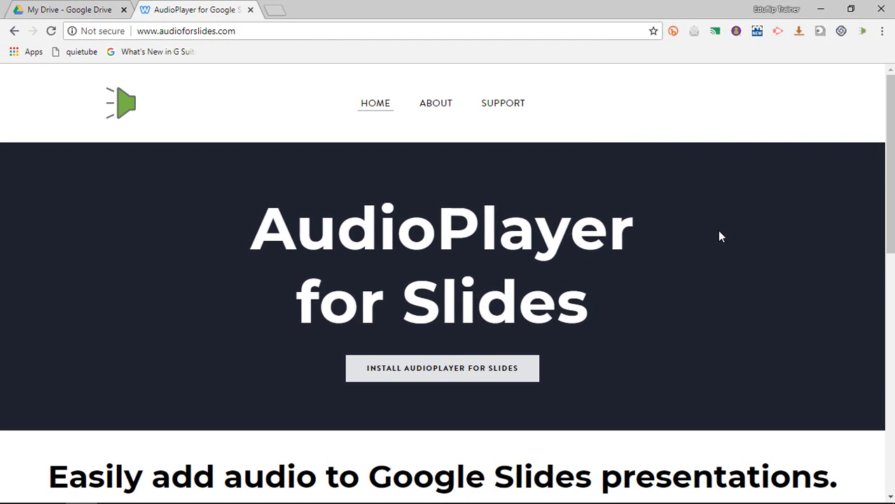
Switch to Google Drive, create a new Google Slides presentation and title its opening slide "First slide"
click(52, 7)
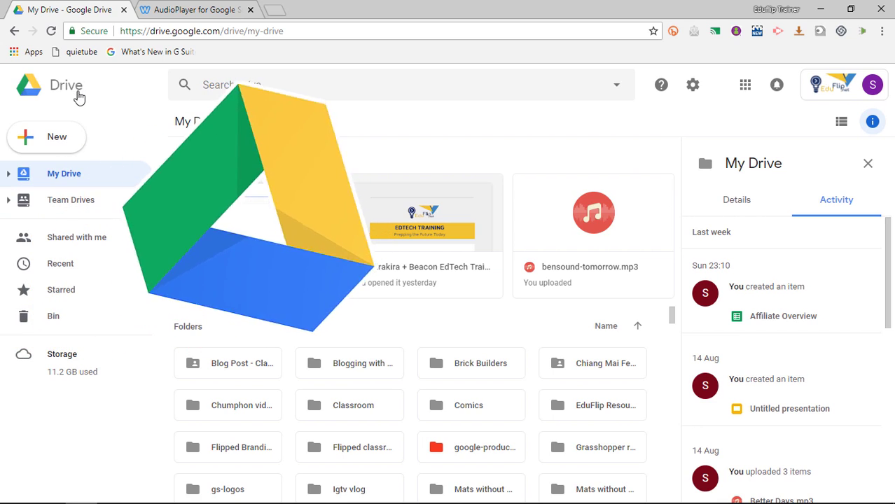
click(44, 142)
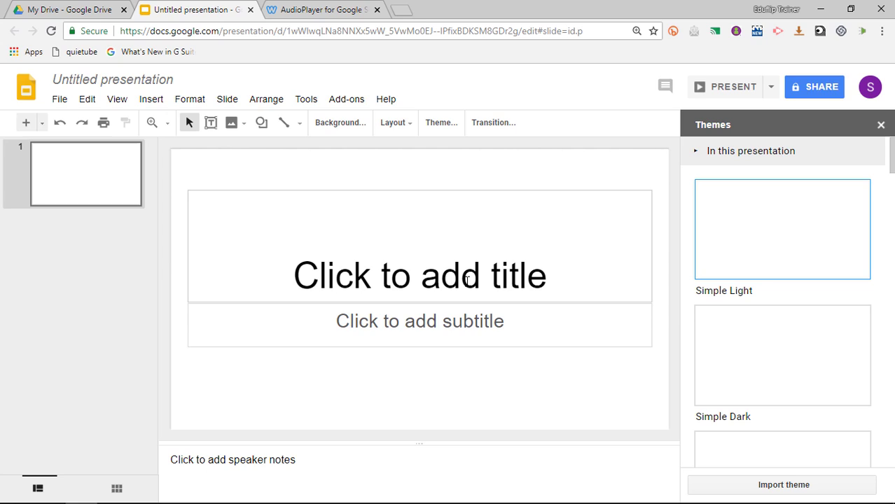
click(467, 280)
text(Fi)
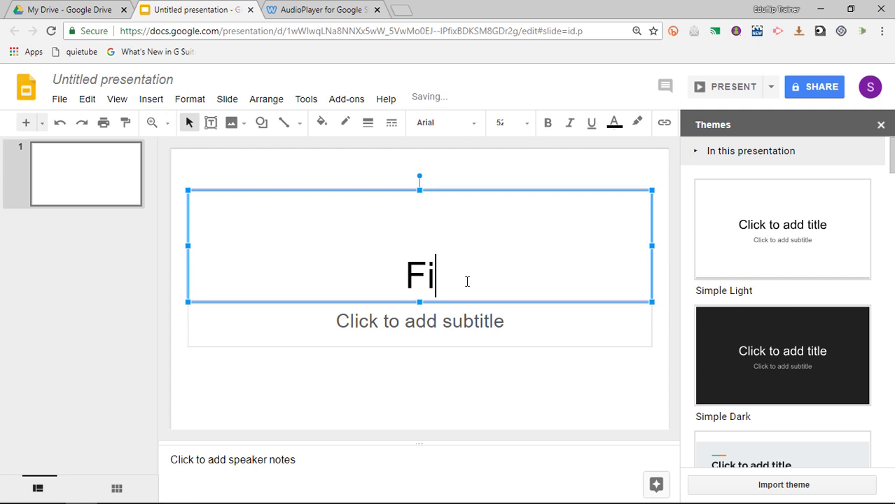
text(rst slide)
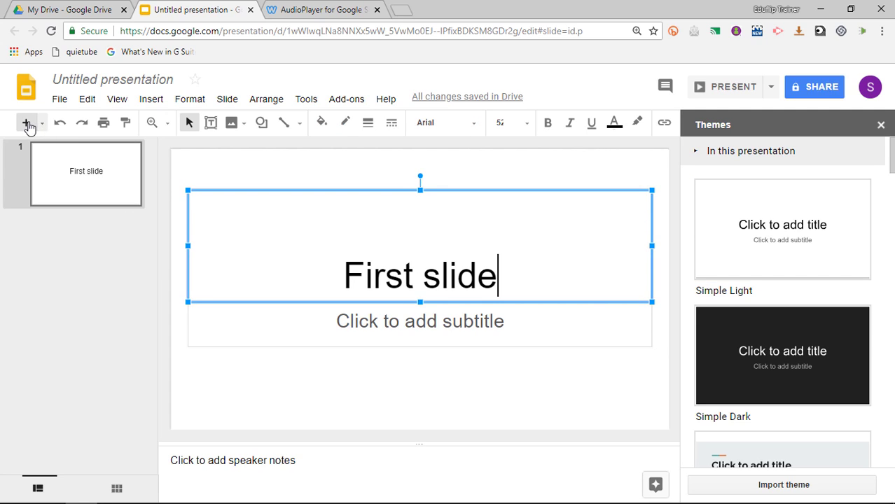
Add five more slides titled "Second slide", "Slide three", "Slide four", "Slide five" and "Slide six"
click(26, 123)
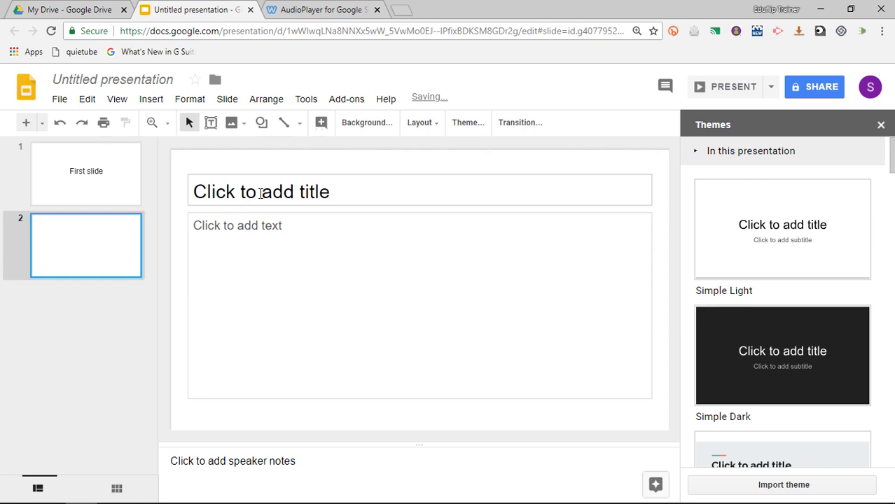
click(260, 194)
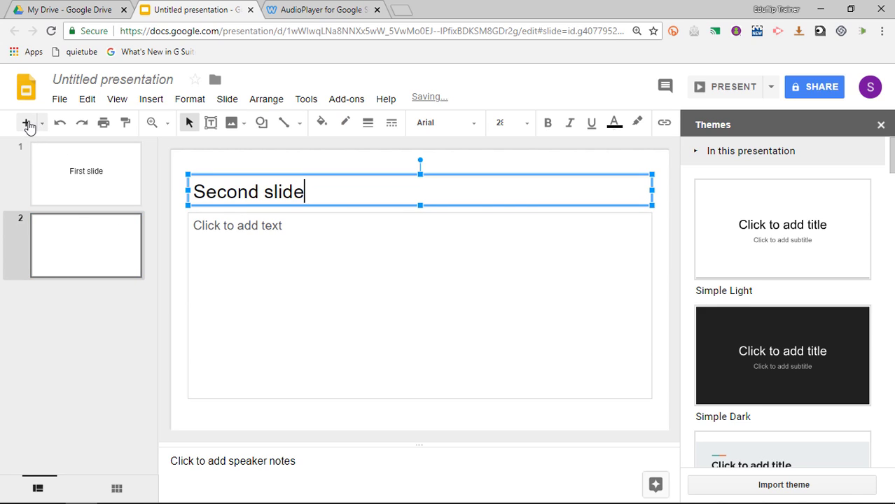
click(27, 123)
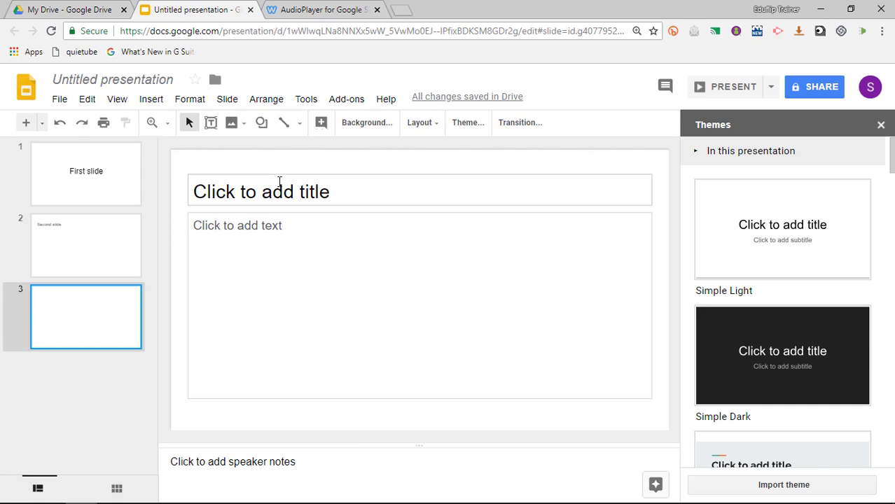
click(279, 182)
text(S)
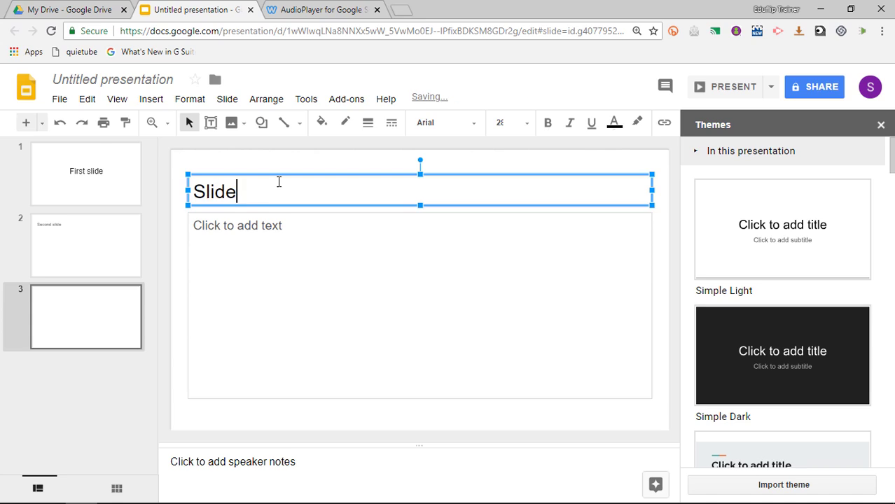
text(lide )
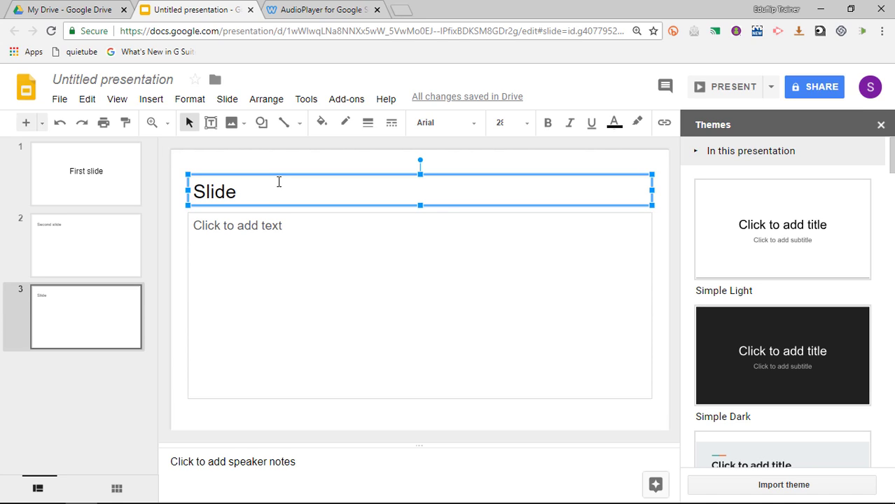
text(thr)
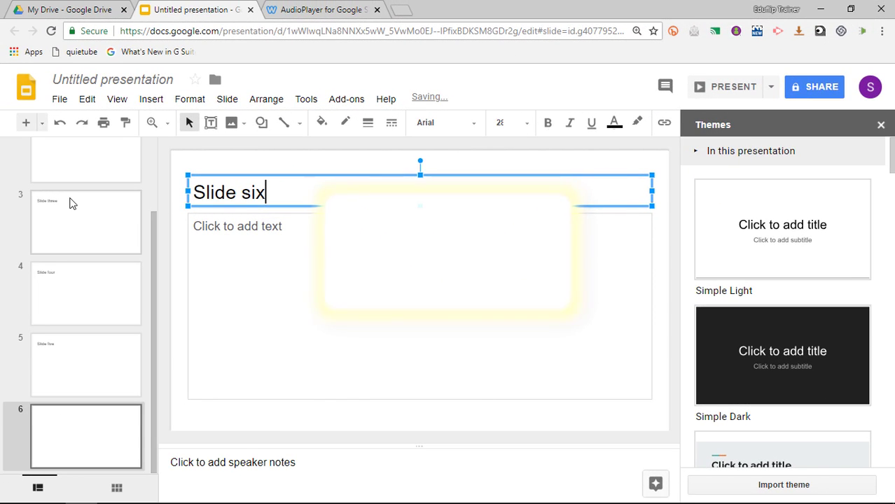
Return to the first slide, apply the Shift theme to the presentation and close the theme chooser
scroll(70, 202, up, 3)
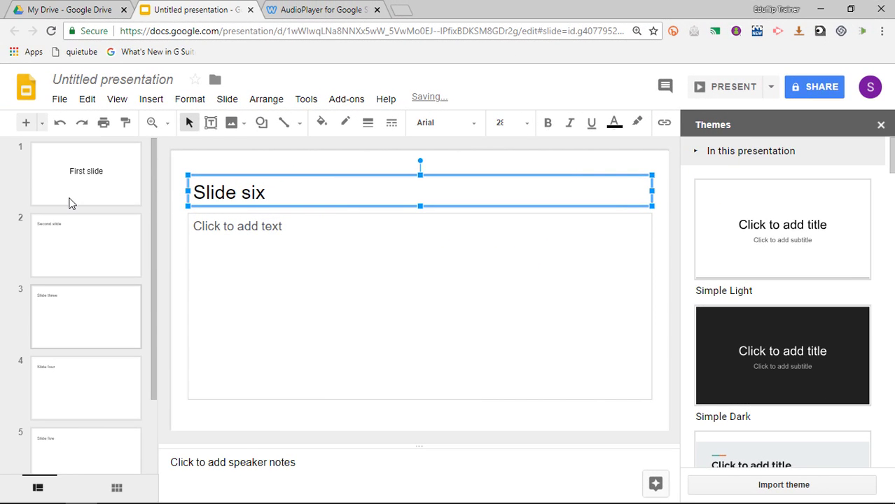
click(69, 202)
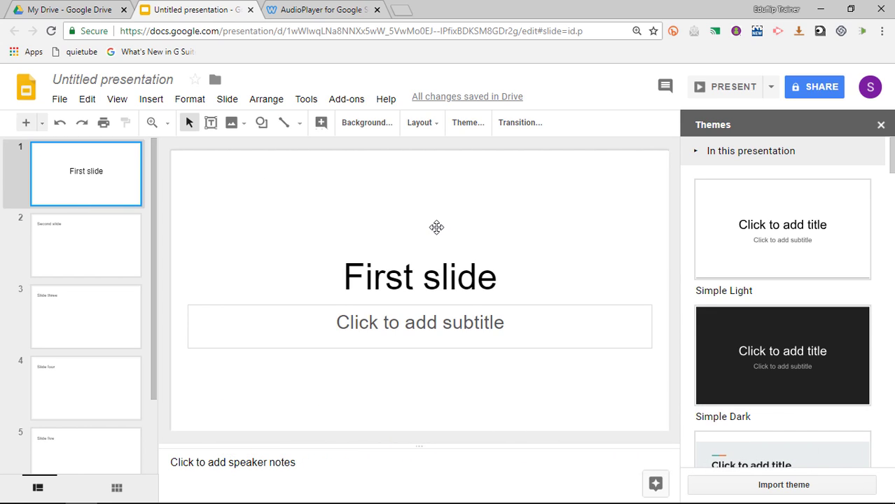
scroll(805, 314, down, 5)
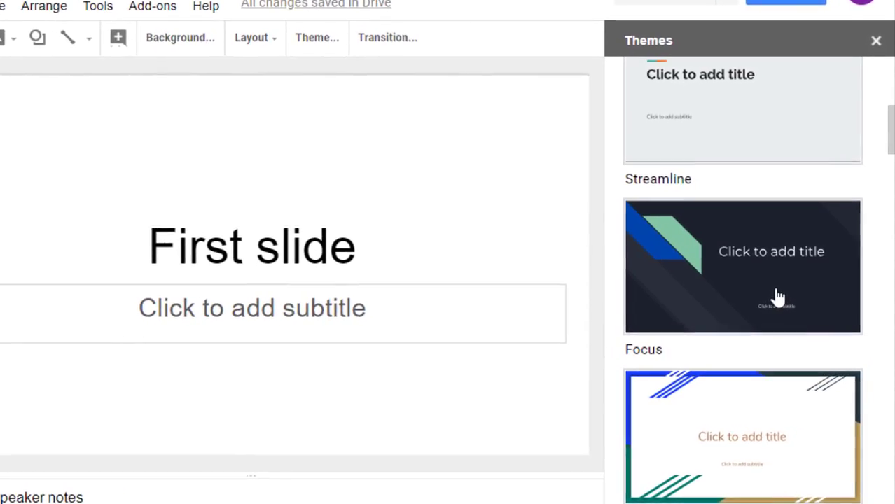
click(752, 433)
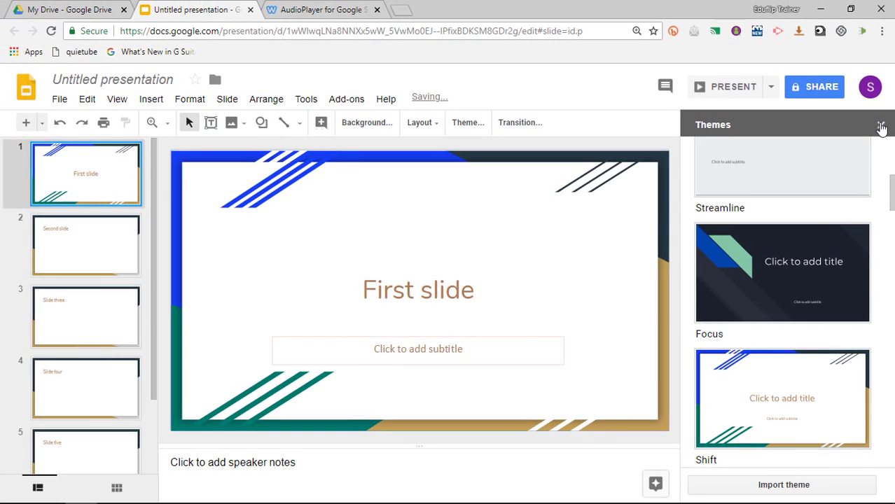
click(875, 28)
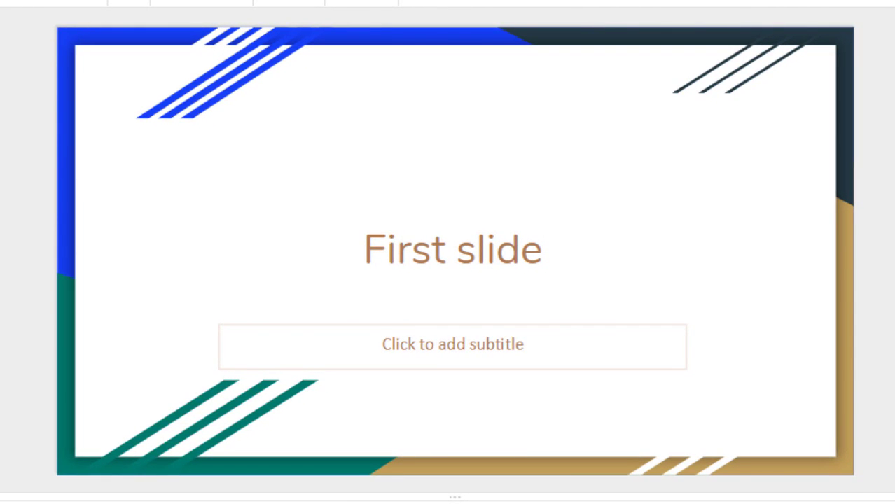
Open the Google Drive audio list for the first slide and preview Better Days.mp3
right_click(202, 182)
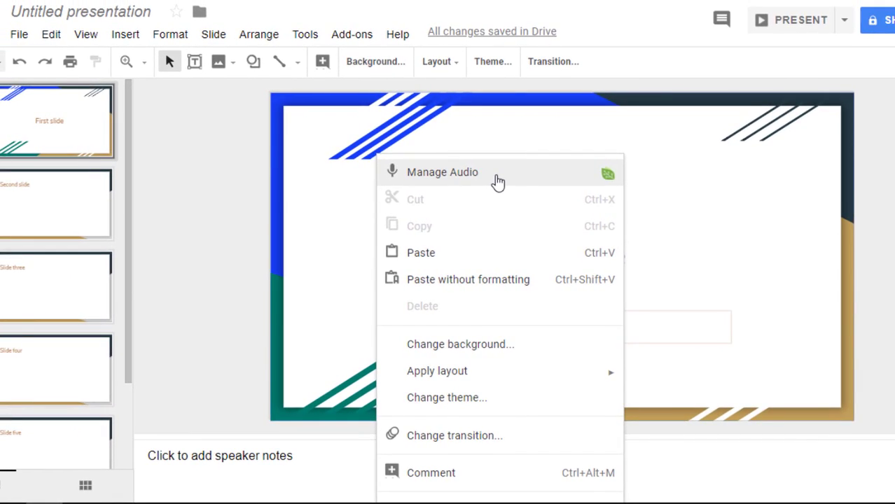
click(368, 150)
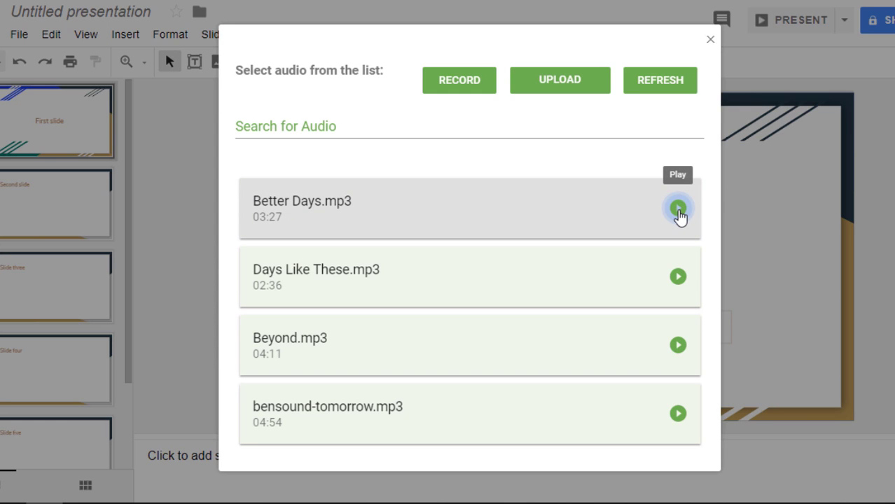
click(678, 209)
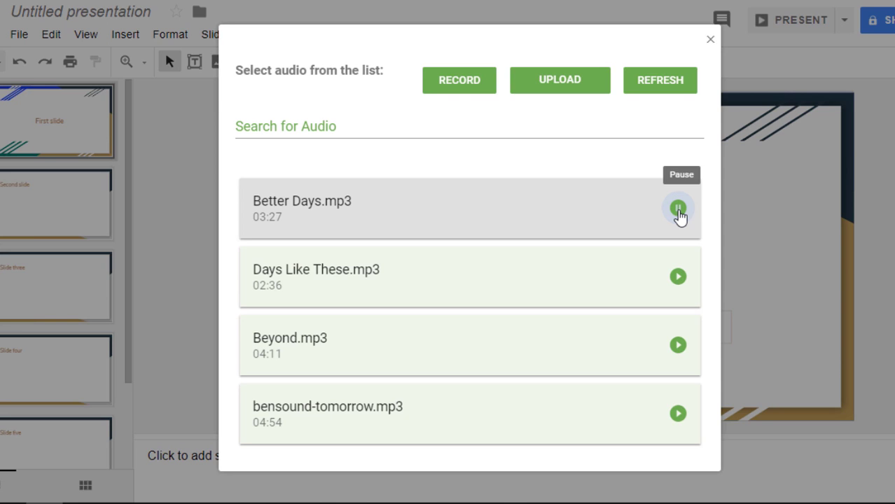
click(678, 209)
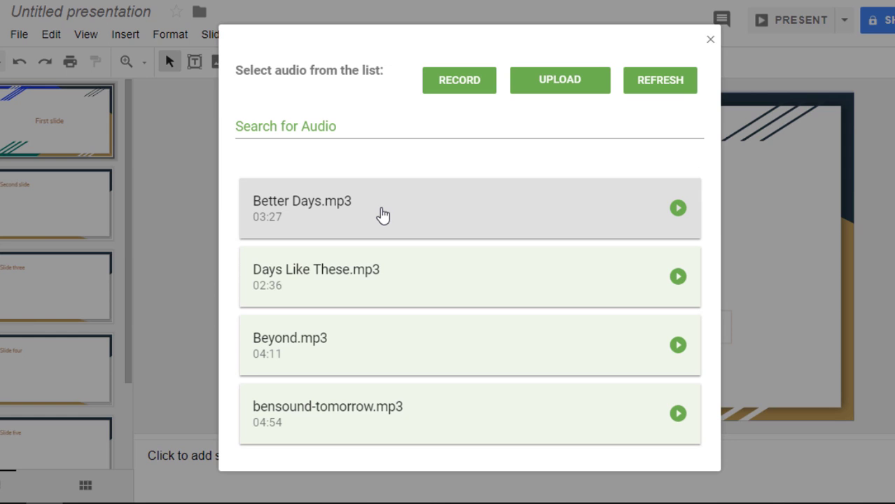
Attach Better Days.mp3 to the first slide only, without looping, and close the linked audio dialog
click(383, 215)
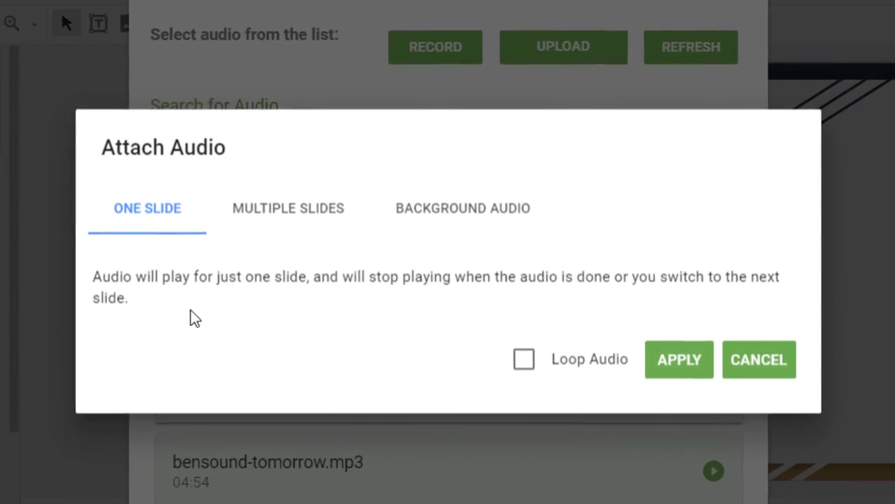
click(660, 363)
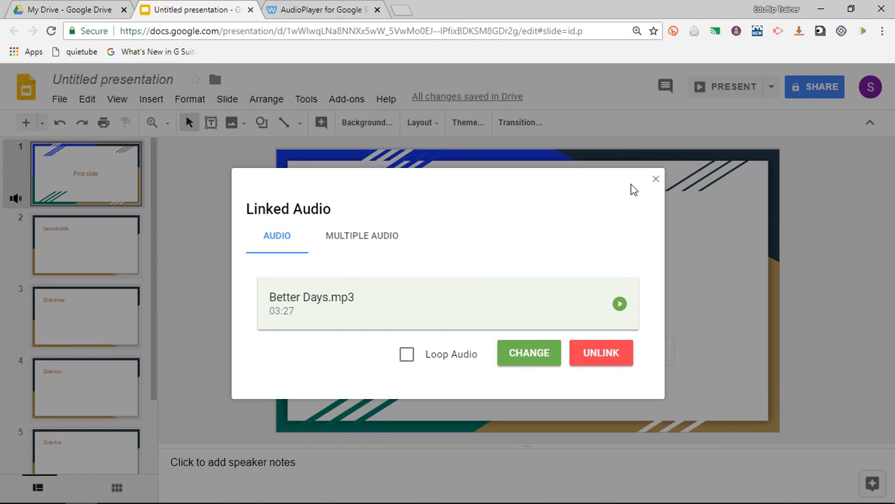
click(655, 182)
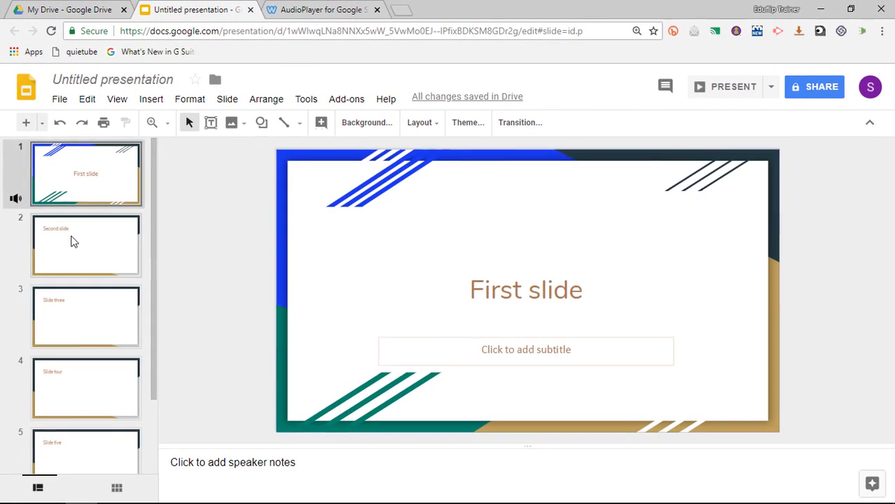
Open the audio list for the second slide and choose Days Like These.mp3 for attachment
click(83, 256)
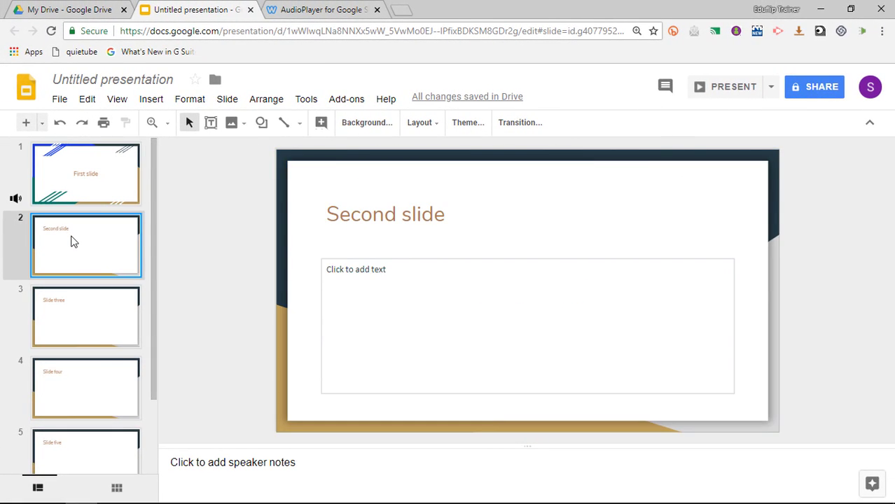
right_click(615, 217)
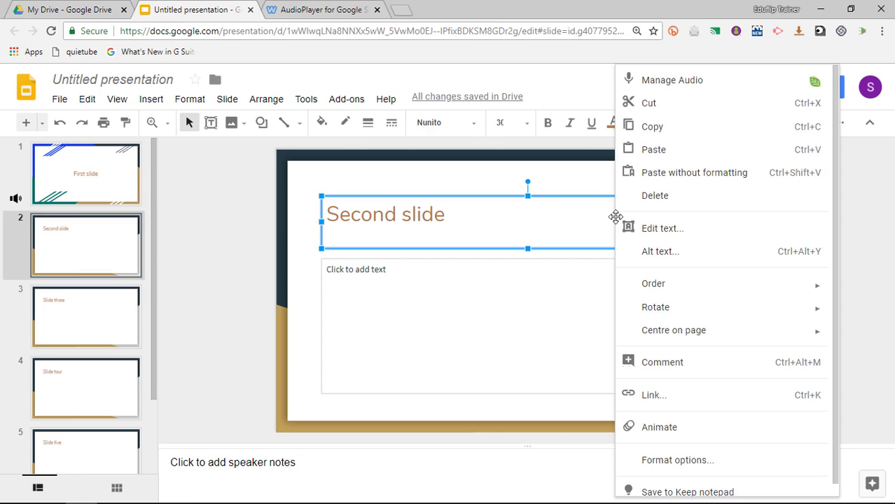
click(664, 81)
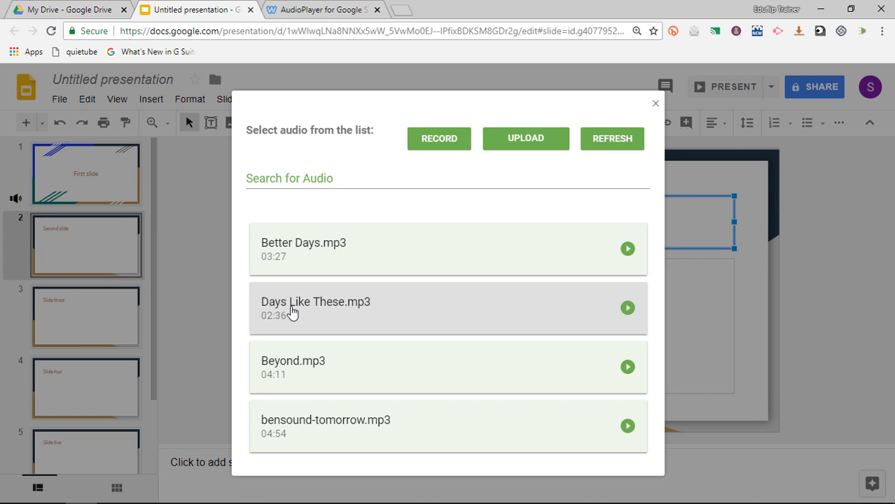
click(433, 311)
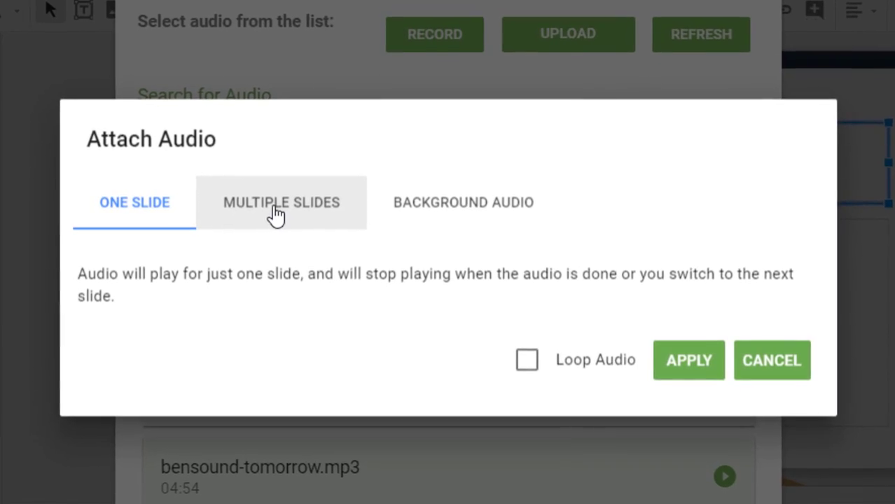
Attach the chosen audio to multiple slides, selecting Slide 2 and Slide 3, and return to the slide editor
click(272, 210)
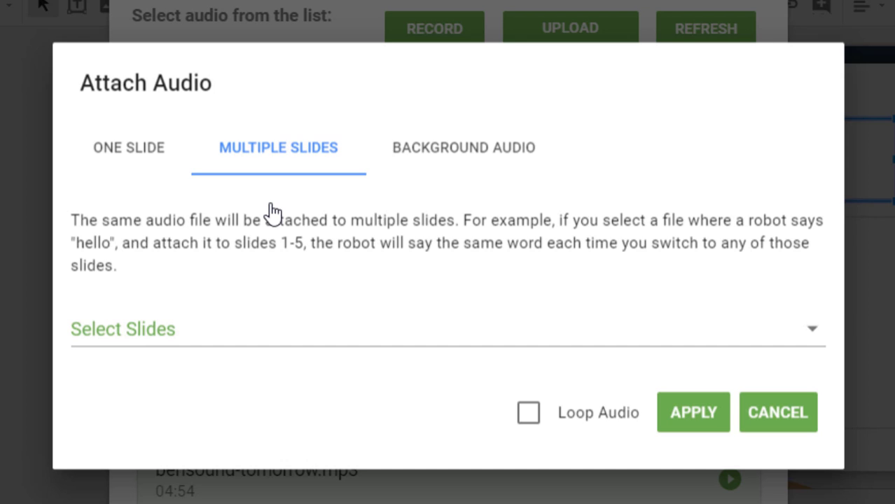
click(160, 341)
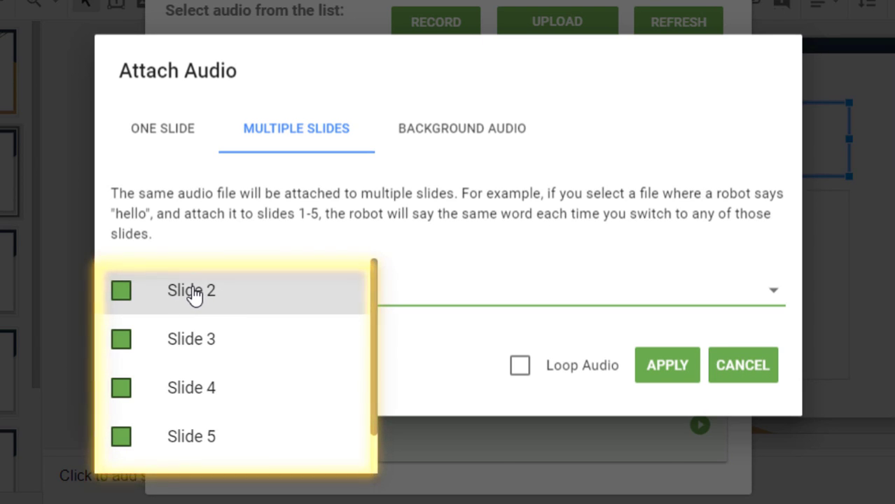
click(123, 292)
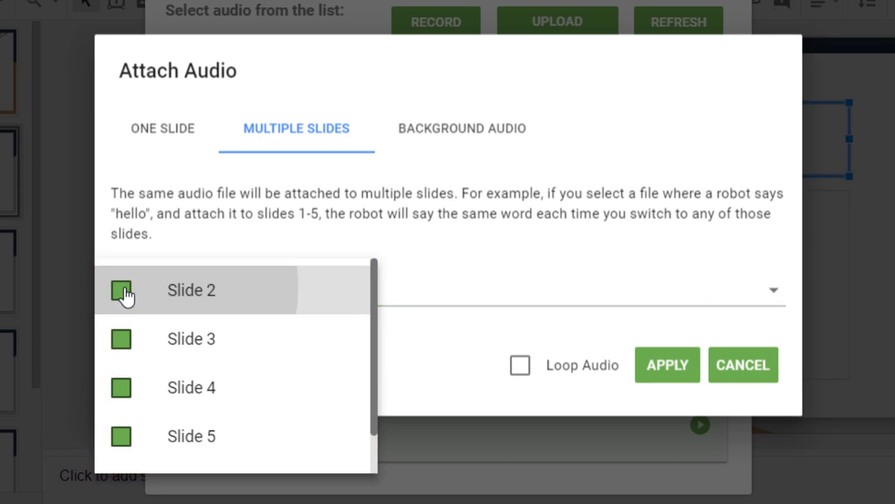
click(121, 342)
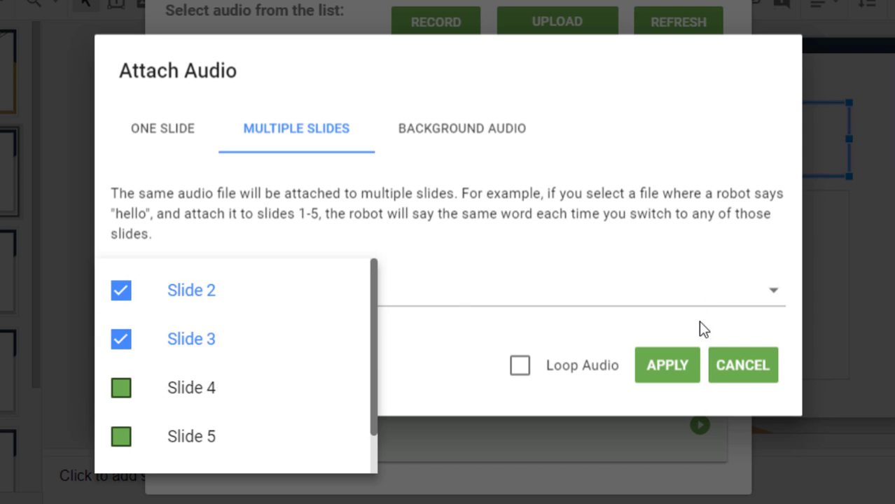
click(674, 365)
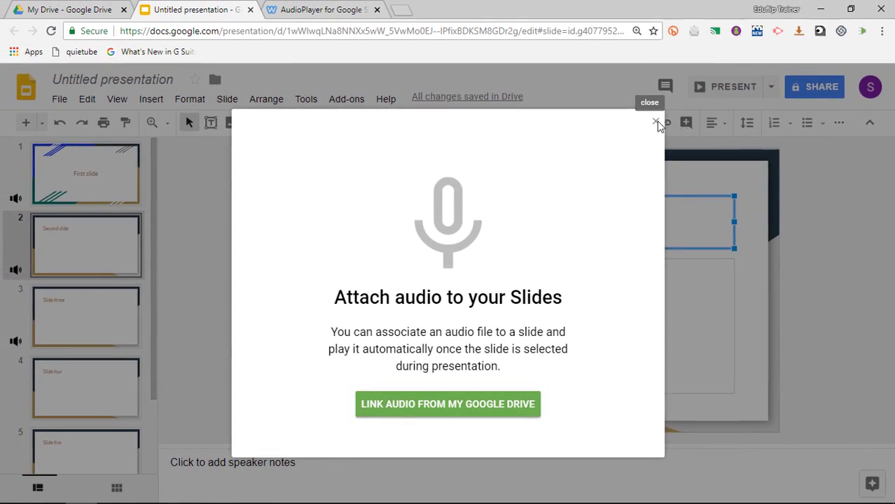
click(733, 6)
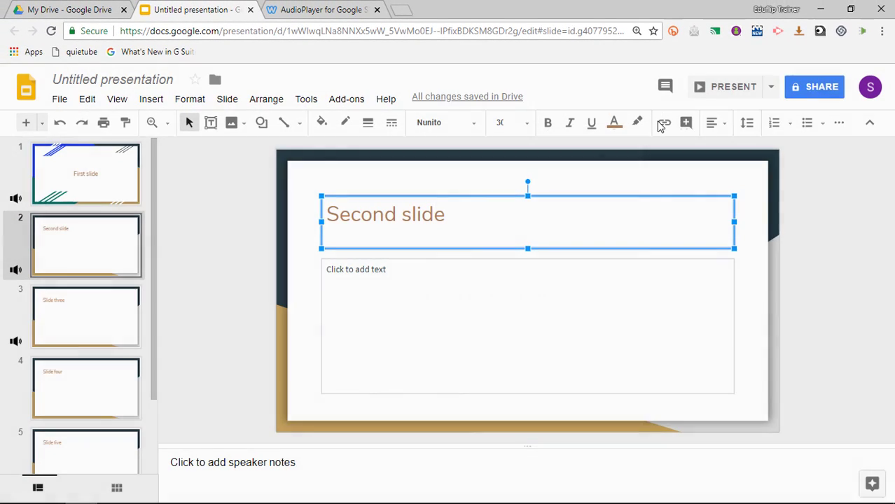
click(186, 223)
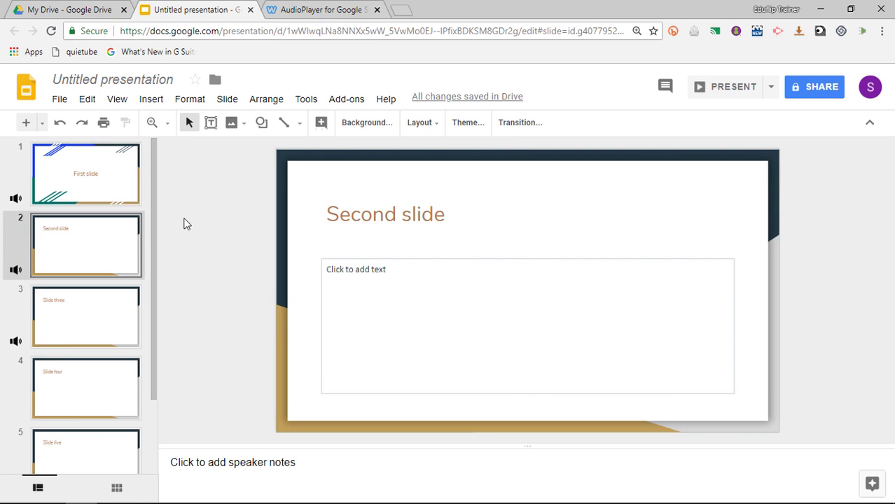
Present the slideshow from the first slide through slide three to check the attached audio, and exit the presentation
click(105, 179)
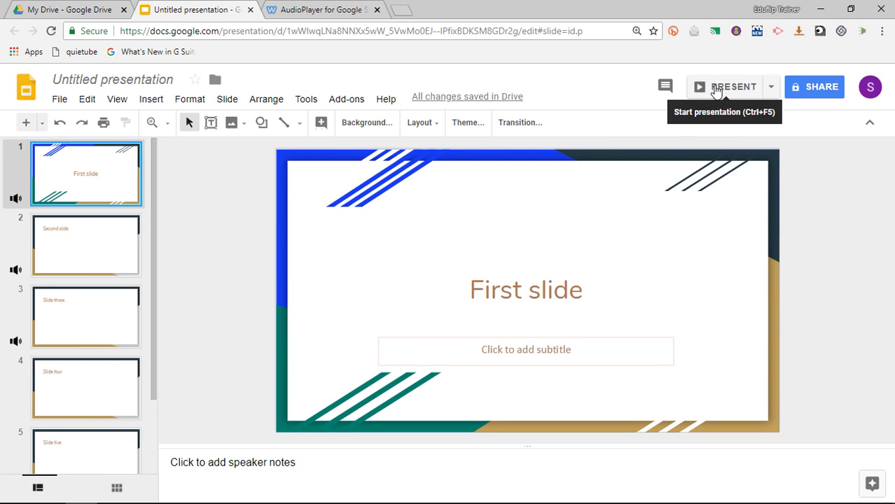
click(716, 89)
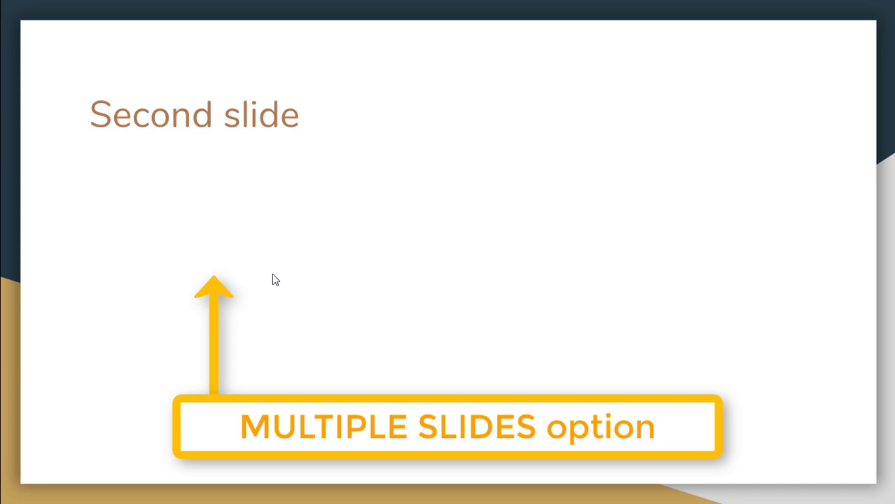
key(Right)
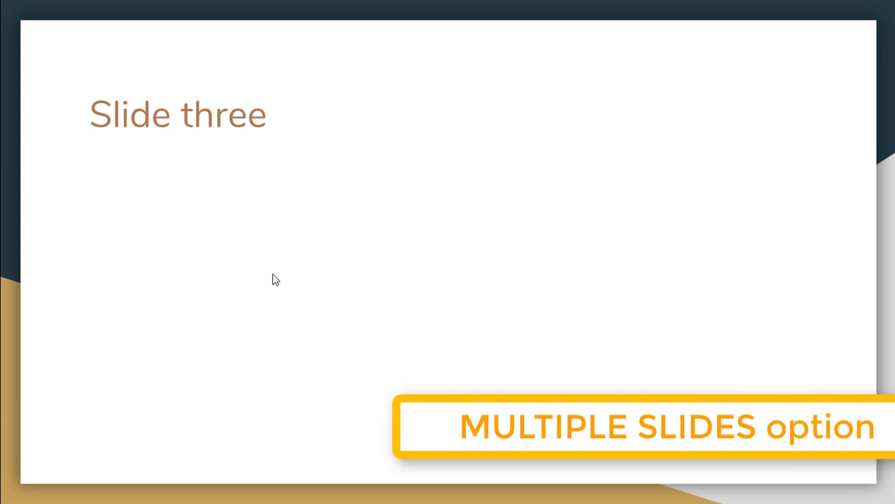
key(Escape)
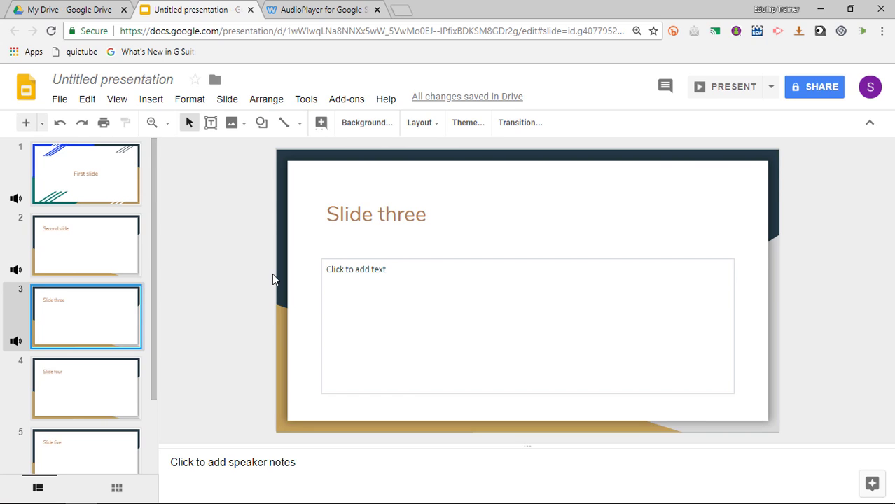
Open the audio list for slide four and choose Beyond.mp3 for attachment
scroll(58, 387, down, 2)
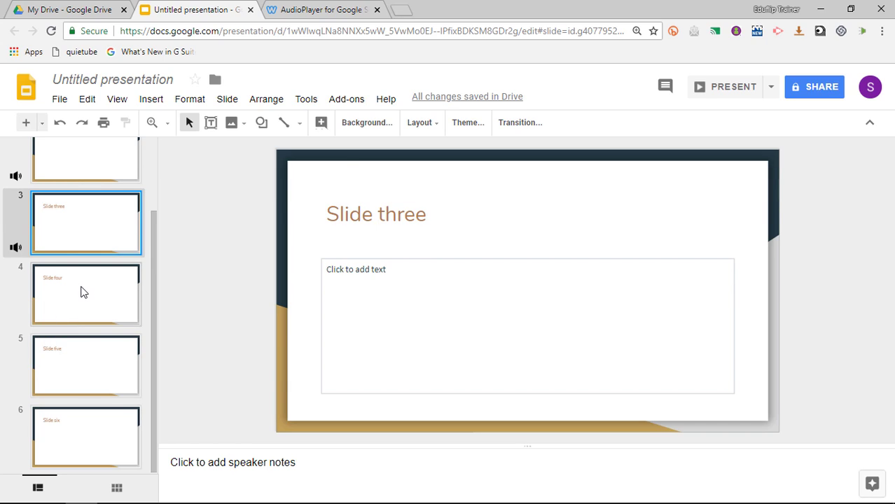
click(80, 293)
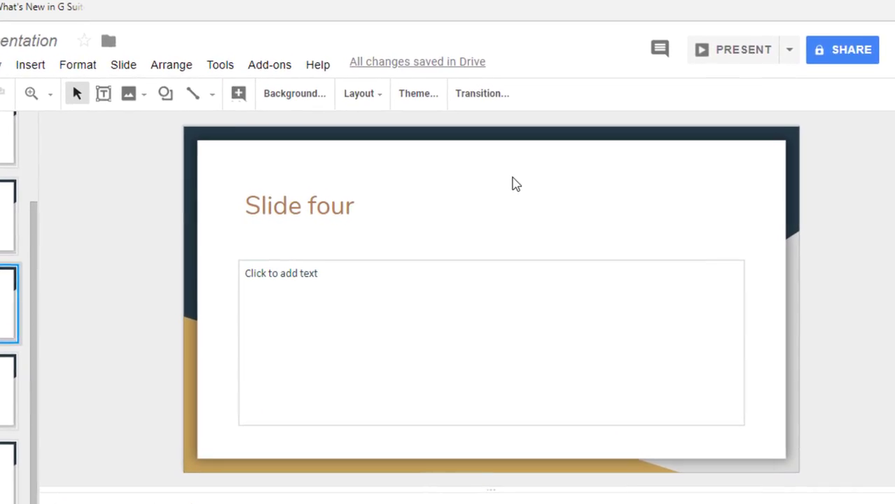
right_click(544, 193)
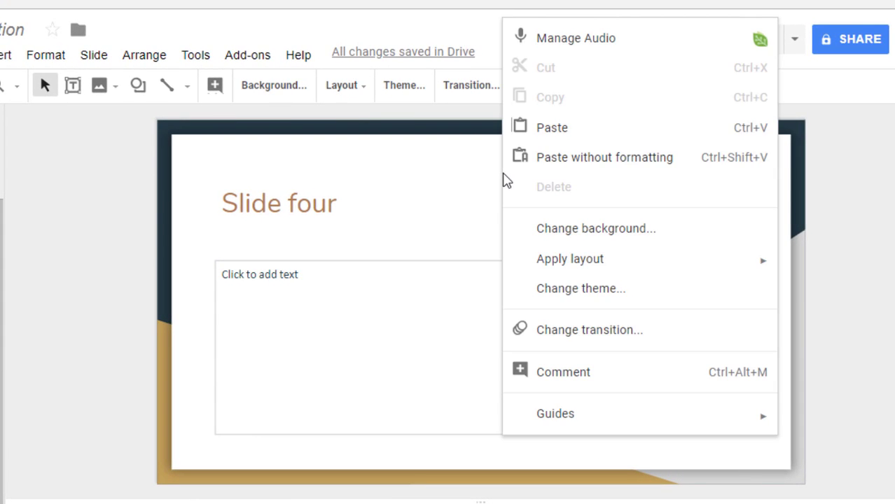
click(606, 41)
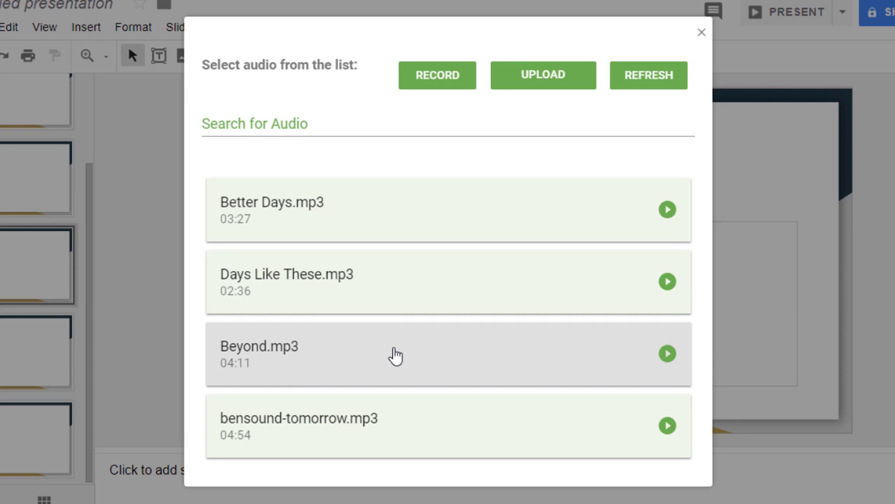
click(395, 356)
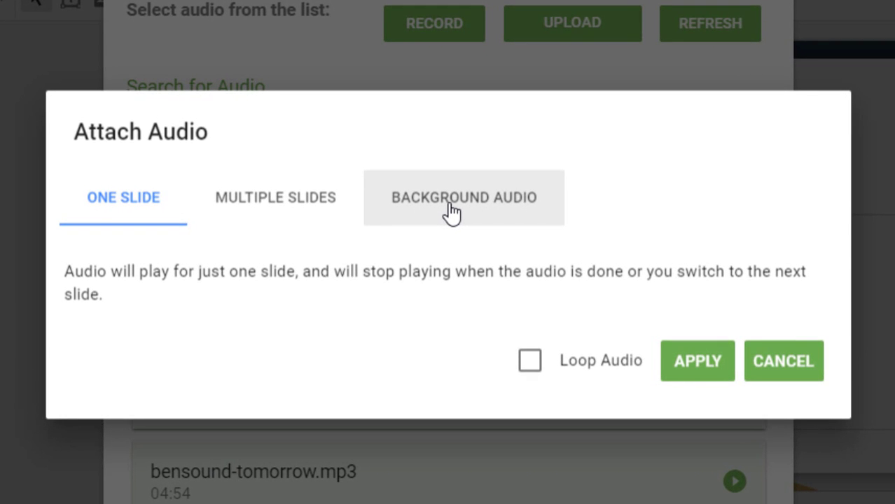
Attach the chosen file as background audio to Slide 4, Slide 5 and Slide 6, without looping, and close the audio dialog
click(451, 211)
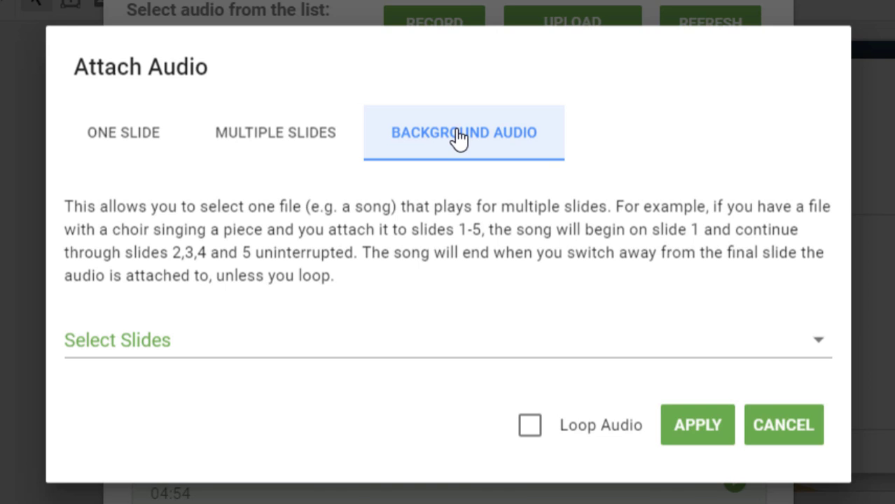
click(170, 363)
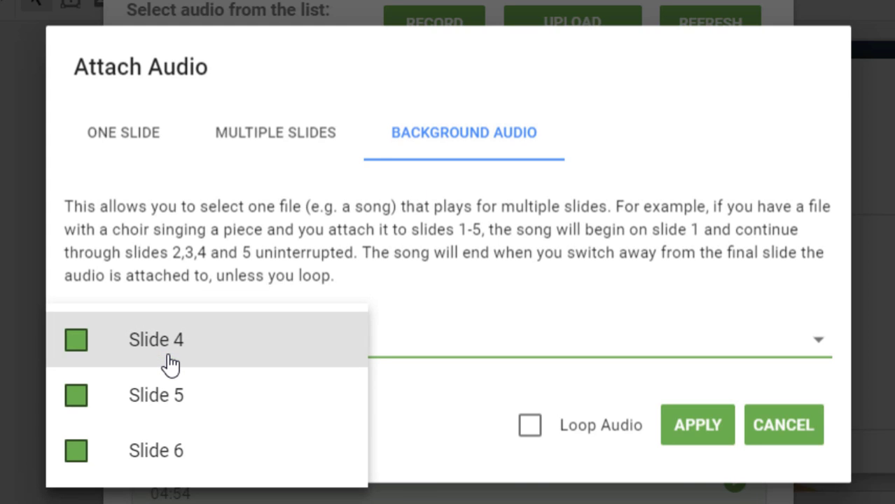
click(77, 343)
click(77, 397)
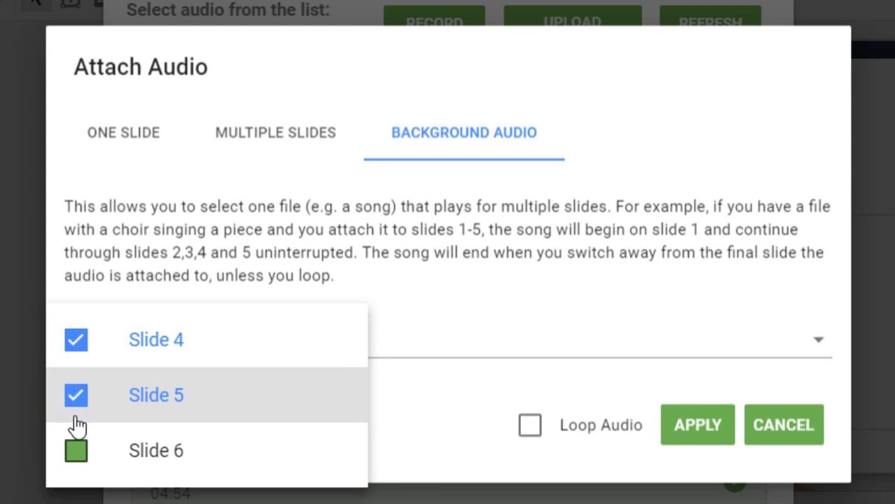
click(77, 452)
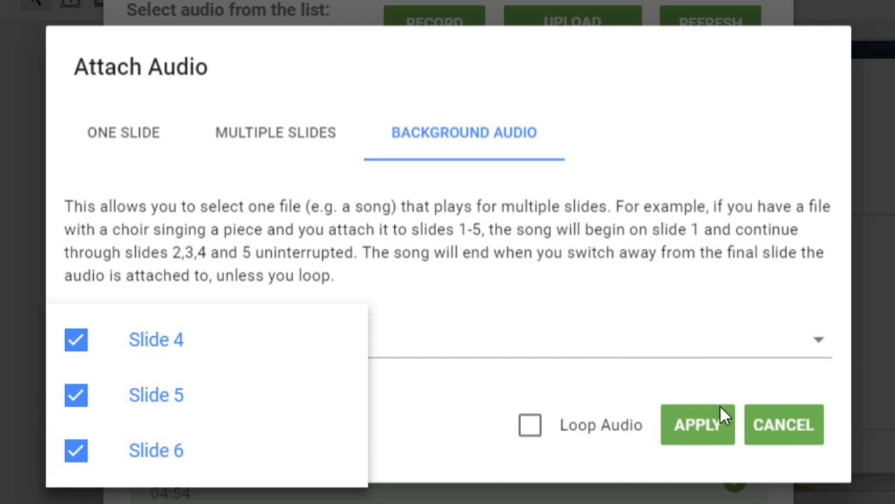
click(706, 428)
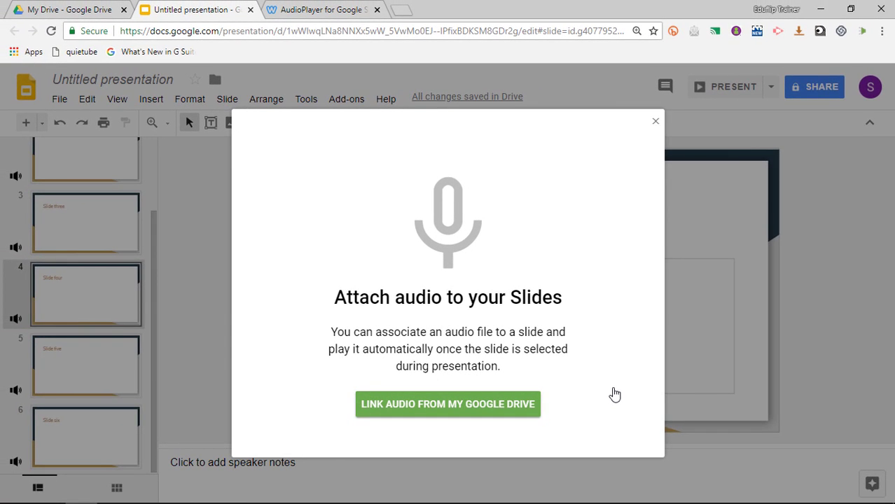
click(656, 122)
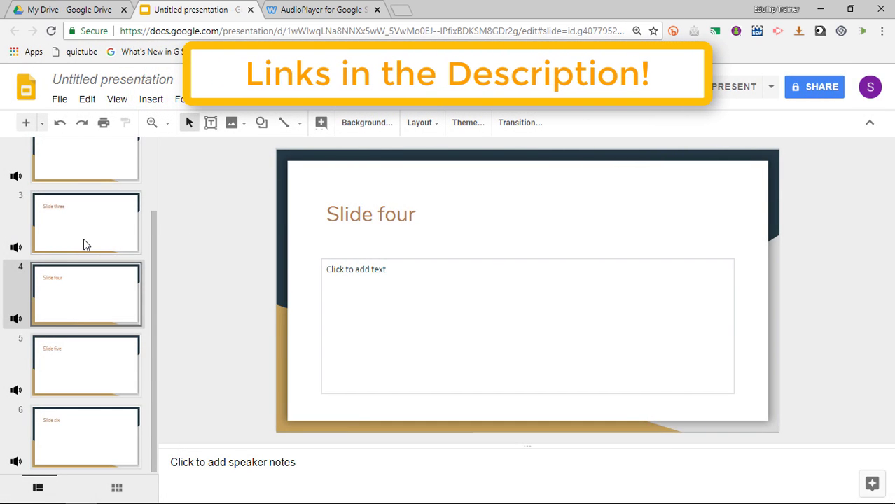
Present the whole slideshow from the first slide through slide six to check the audio on every slide, and exit the presentation
scroll(84, 240, up, 2)
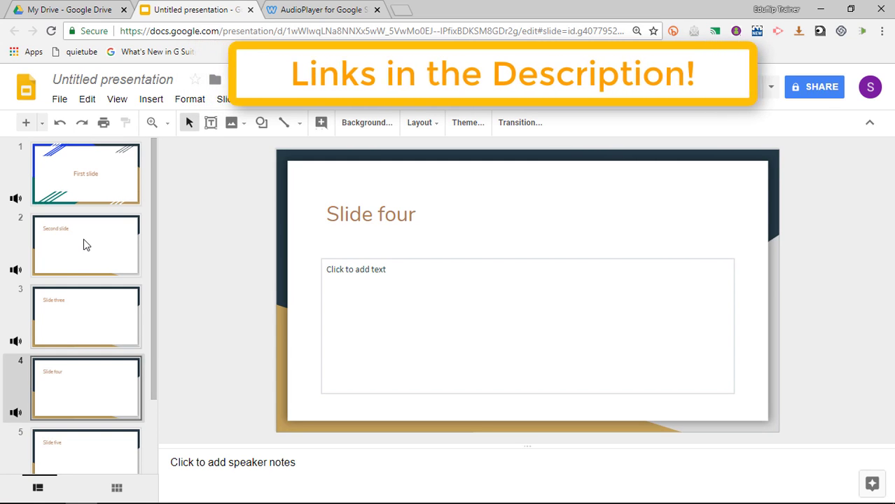
click(102, 186)
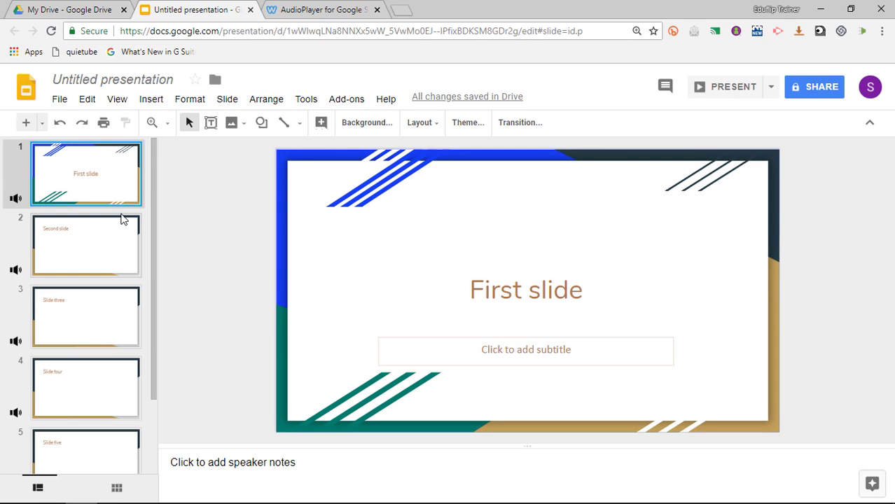
click(727, 96)
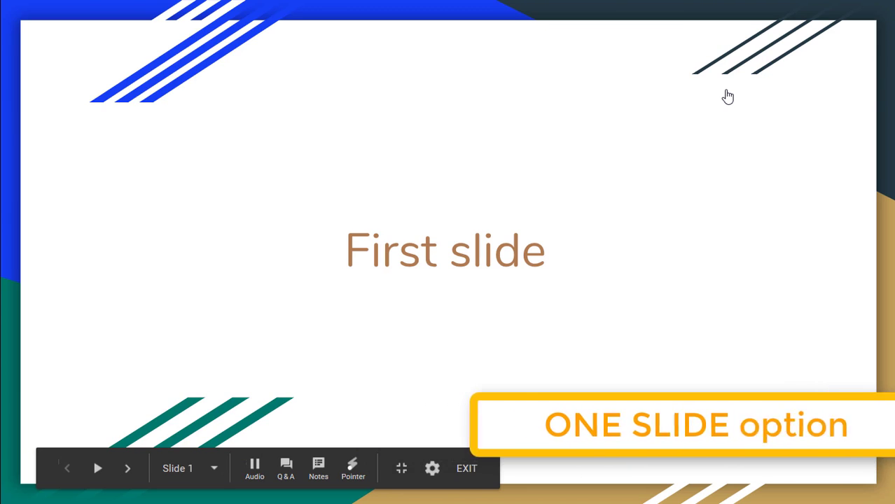
click(727, 96)
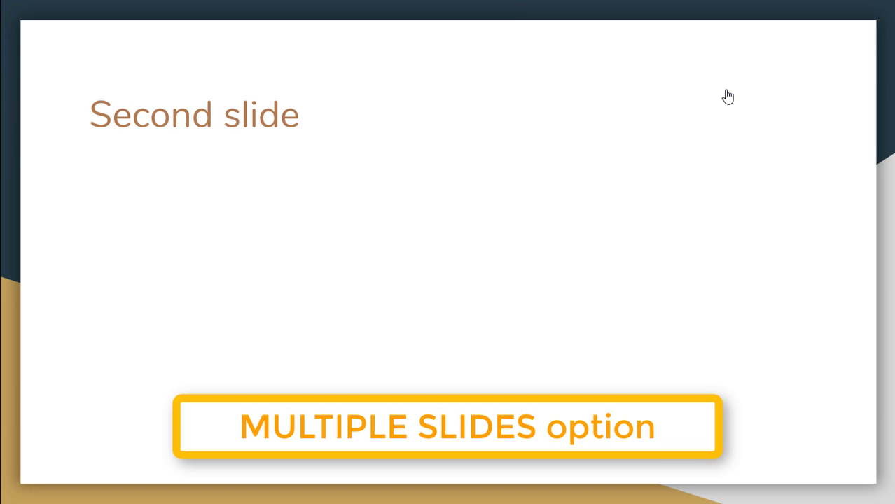
click(727, 96)
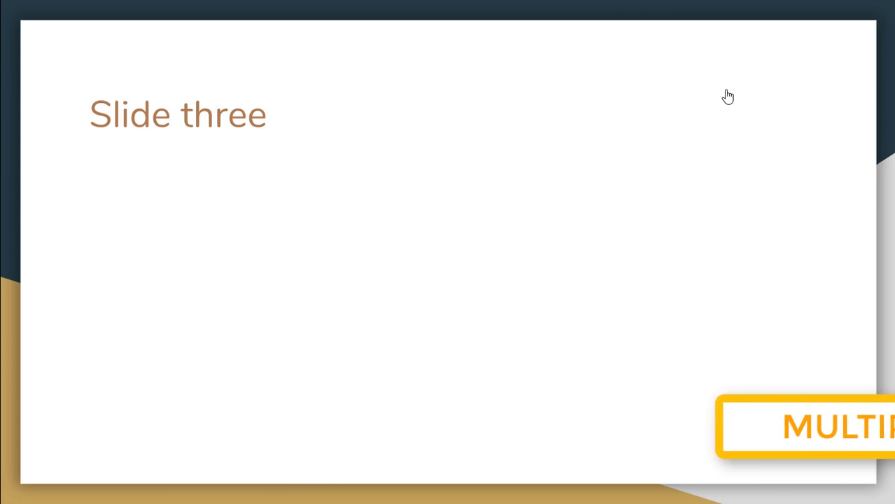
click(727, 96)
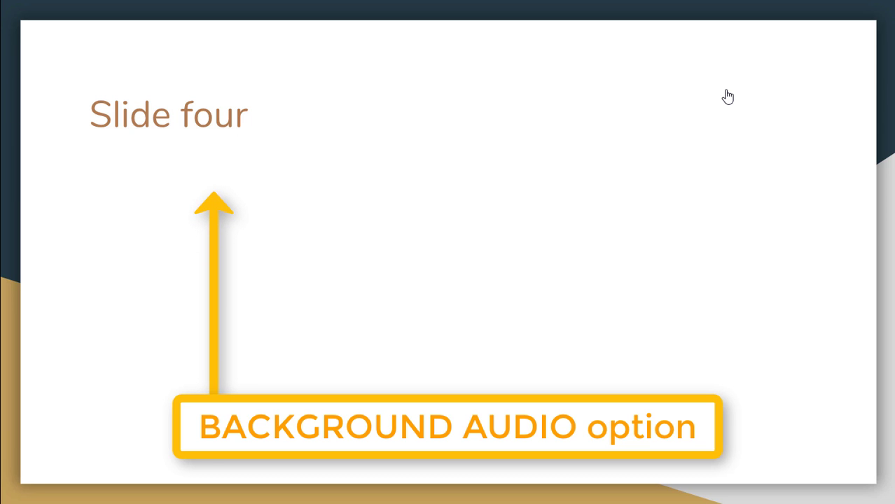
click(728, 96)
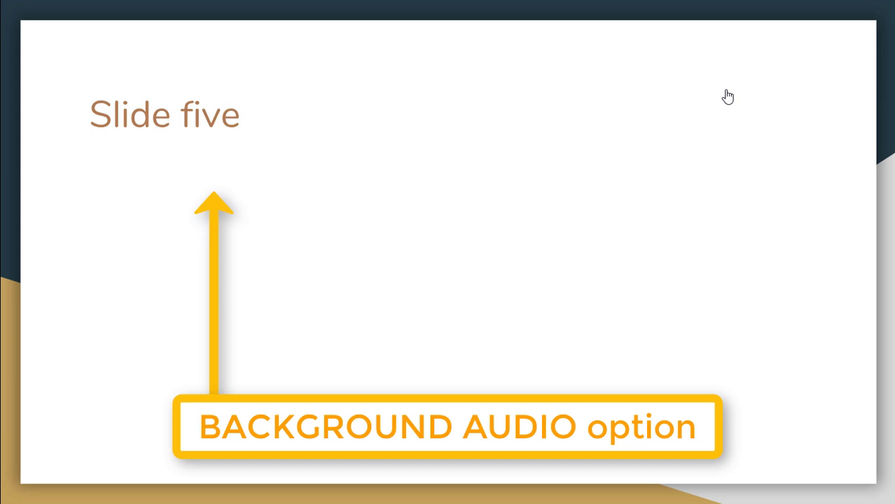
click(728, 96)
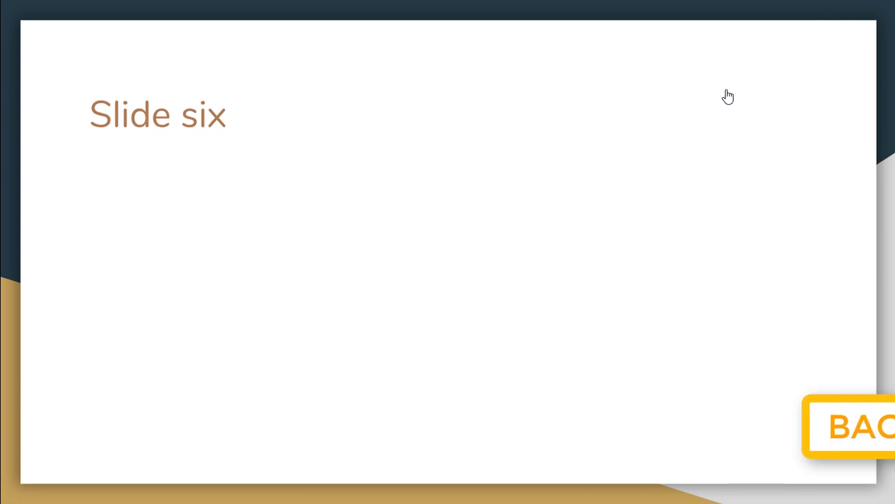
key(Escape)
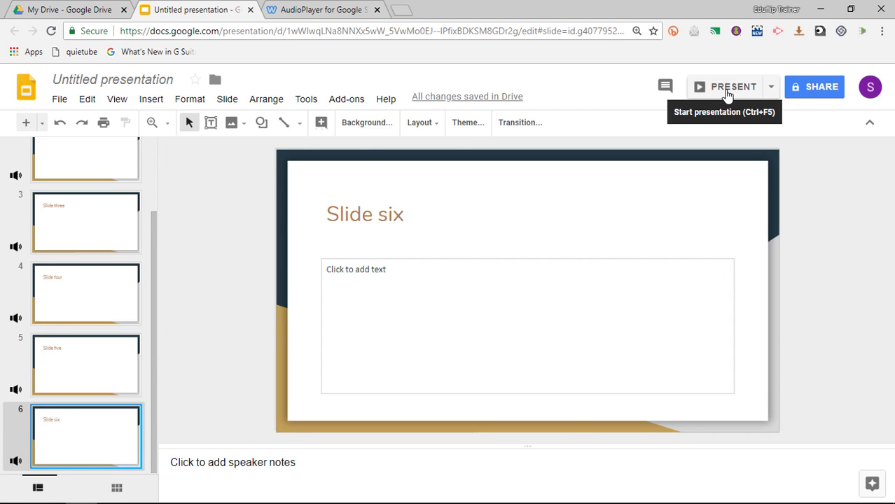